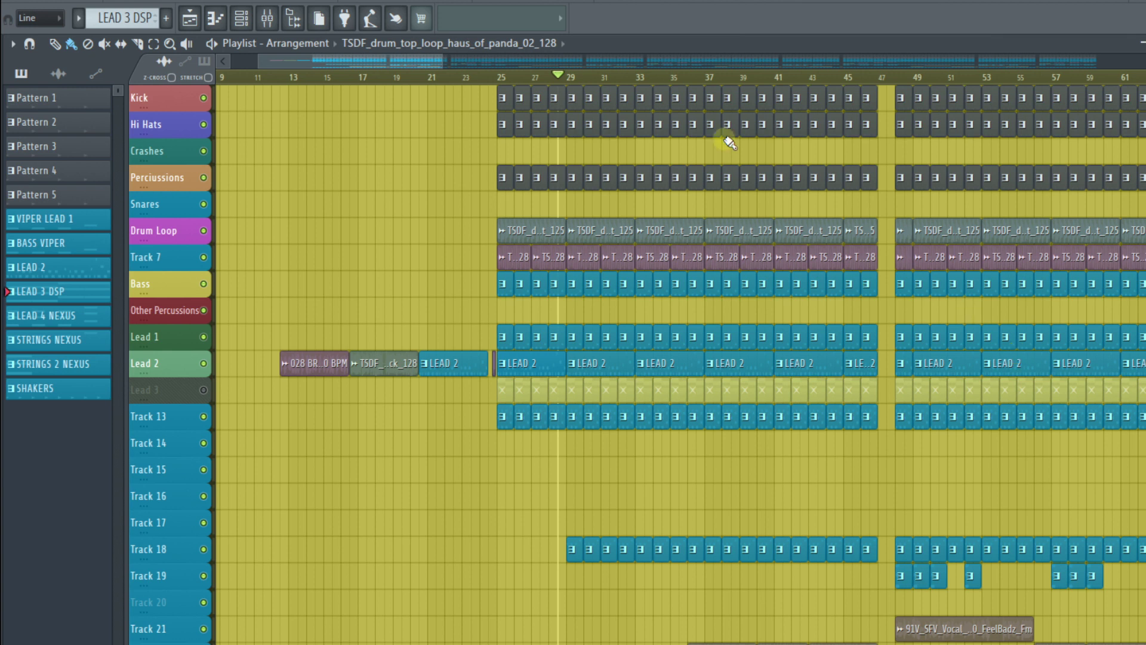
- Select bars 37–47 on the timeline ruler as the loop region and start playback from its beginning
{"action": "mouse_move", "coordinate": [710, 77]}
{"action": "left_mouse_down"}
{"action": "mouse_move", "coordinate": [768, 87]}
{"action": "mouse_move", "coordinate": [880, 79]}
{"action": "left_mouse_up"}
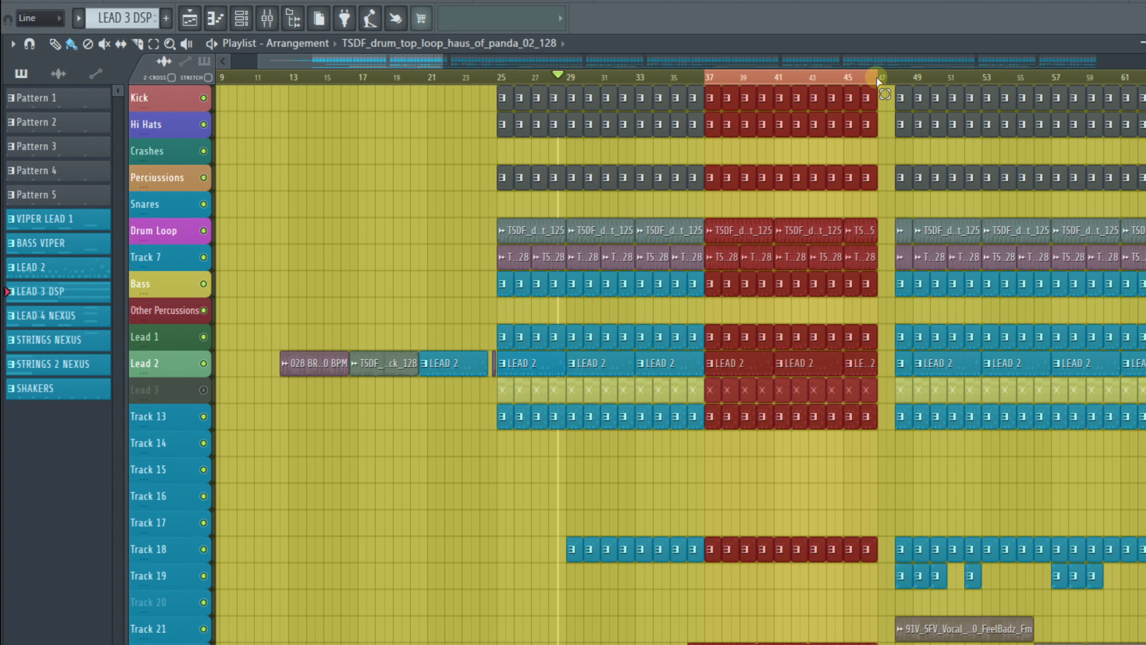
{"action": "key", "text": "space"}
- Load Ozone 9 into Slot 1 of the Master track in the Mixer
{"action": "left_click", "coordinate": [266, 19]}
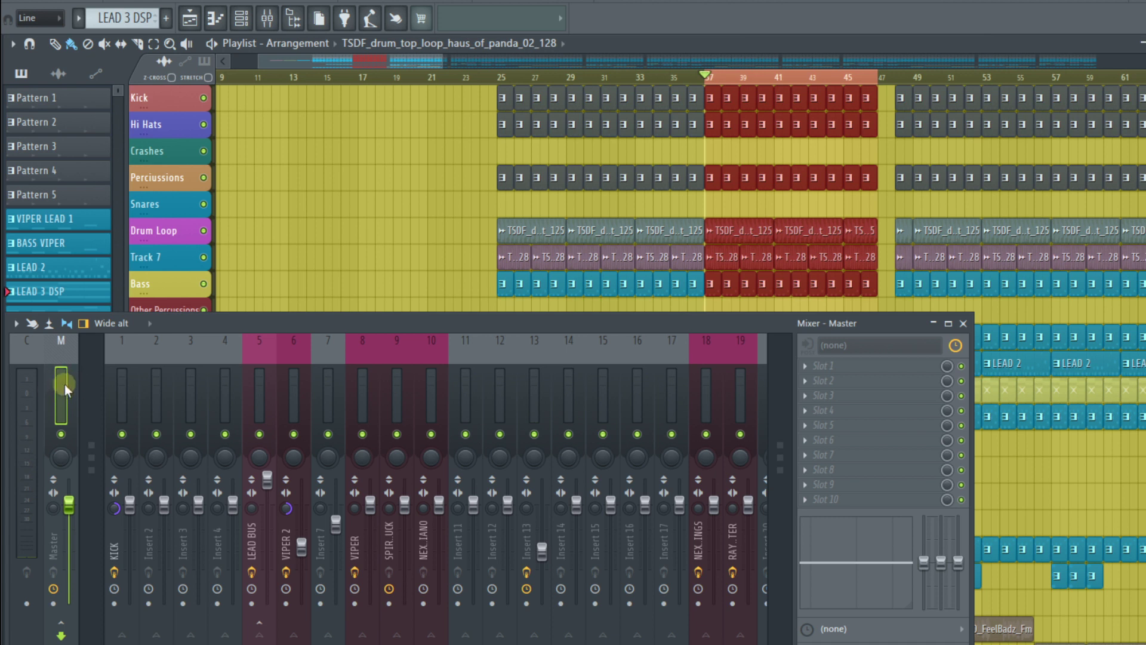
{"action": "left_click", "coordinate": [806, 367]}
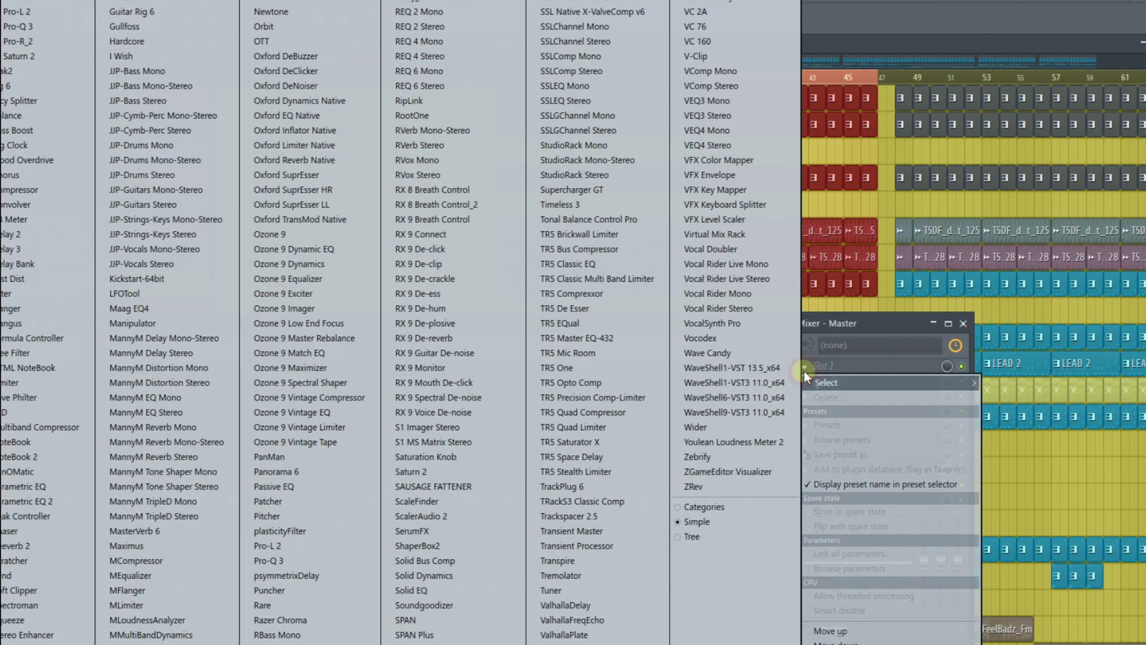
{"action": "left_click", "coordinate": [271, 234]}
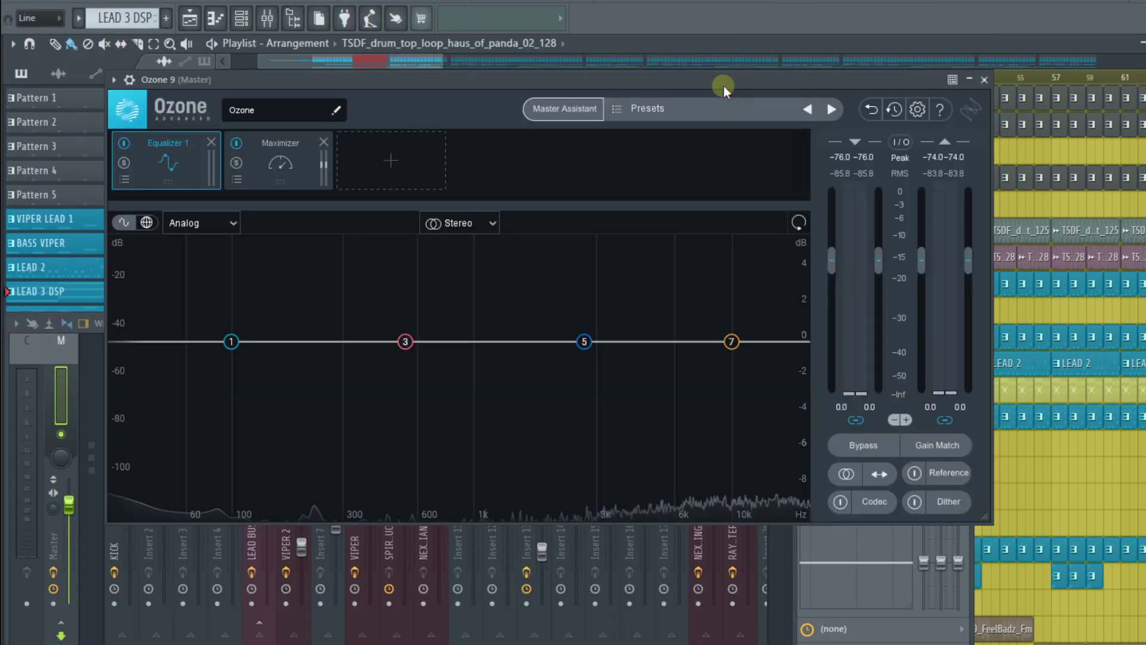
- Run Master Assistant with Modern, Medium and Streaming targets while the song plays
{"action": "left_click", "coordinate": [559, 108]}
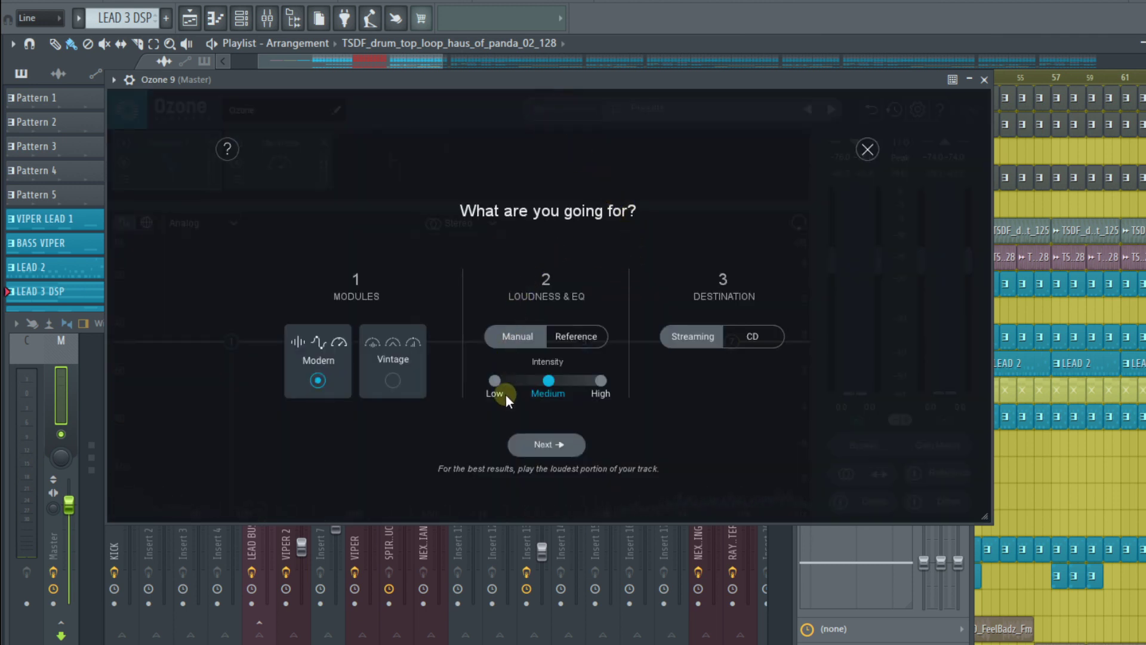
{"action": "left_click", "coordinate": [550, 441]}
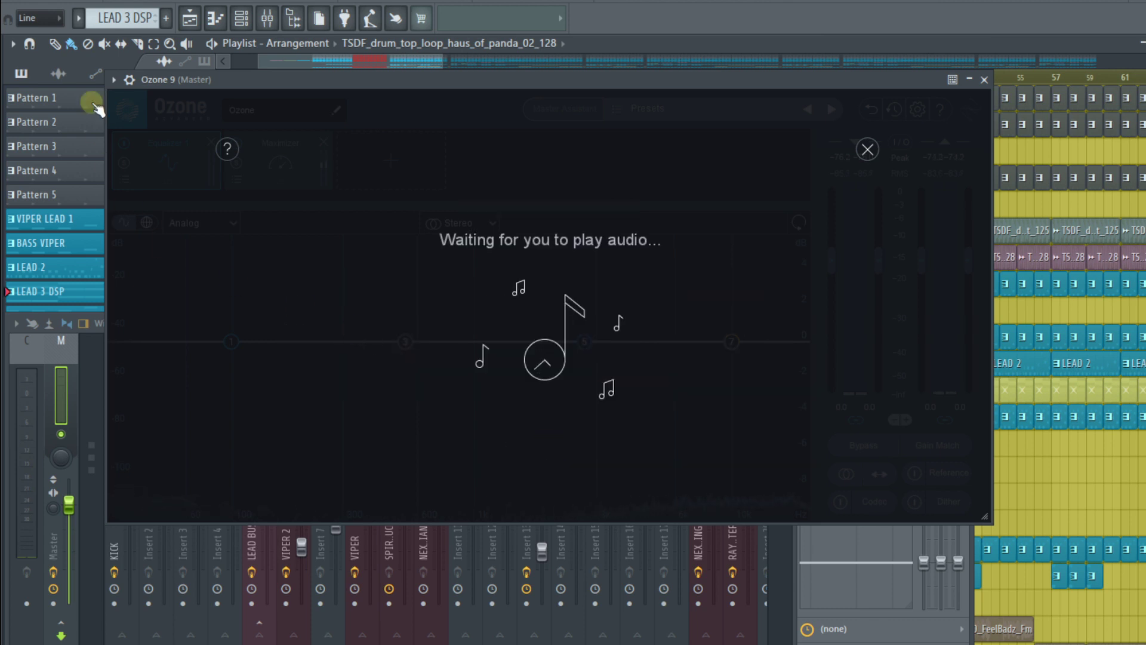
{"action": "key", "text": "space"}
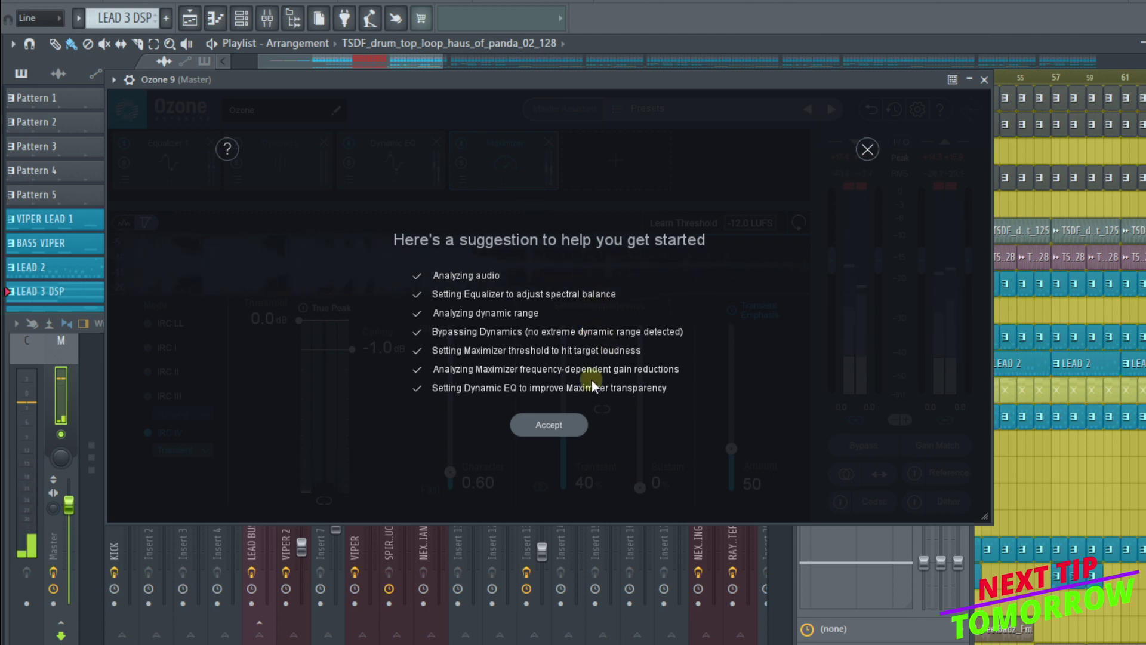
- Accept the suggested chain and add an Imager module after the Maximizer
{"action": "left_click", "coordinate": [550, 425]}
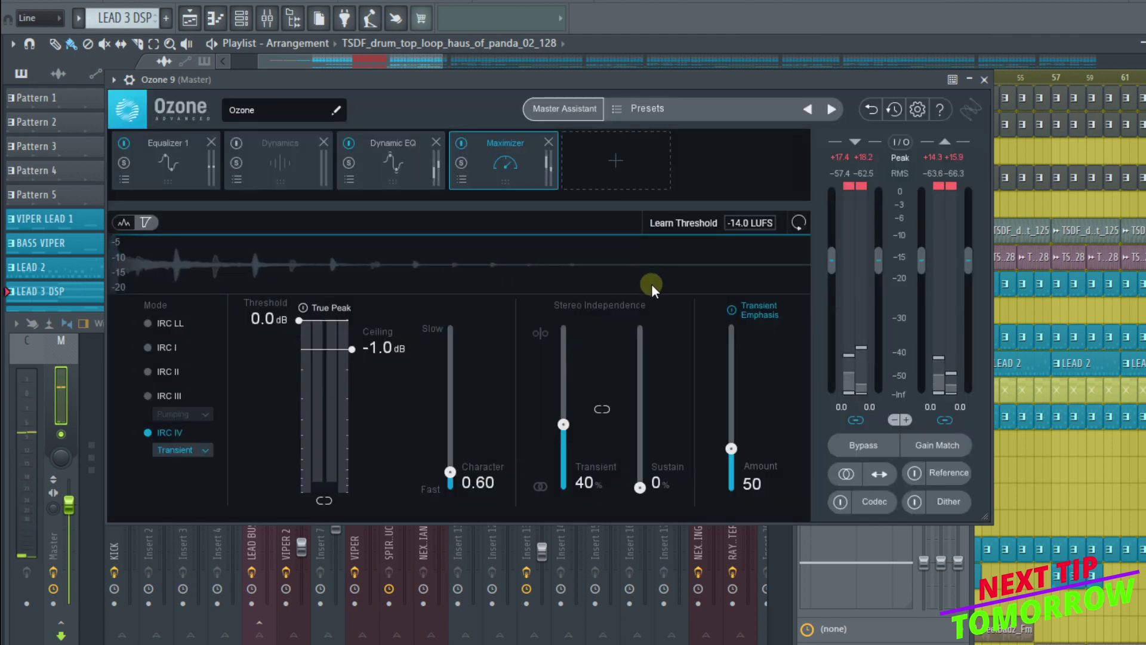
{"action": "left_click", "coordinate": [621, 161]}
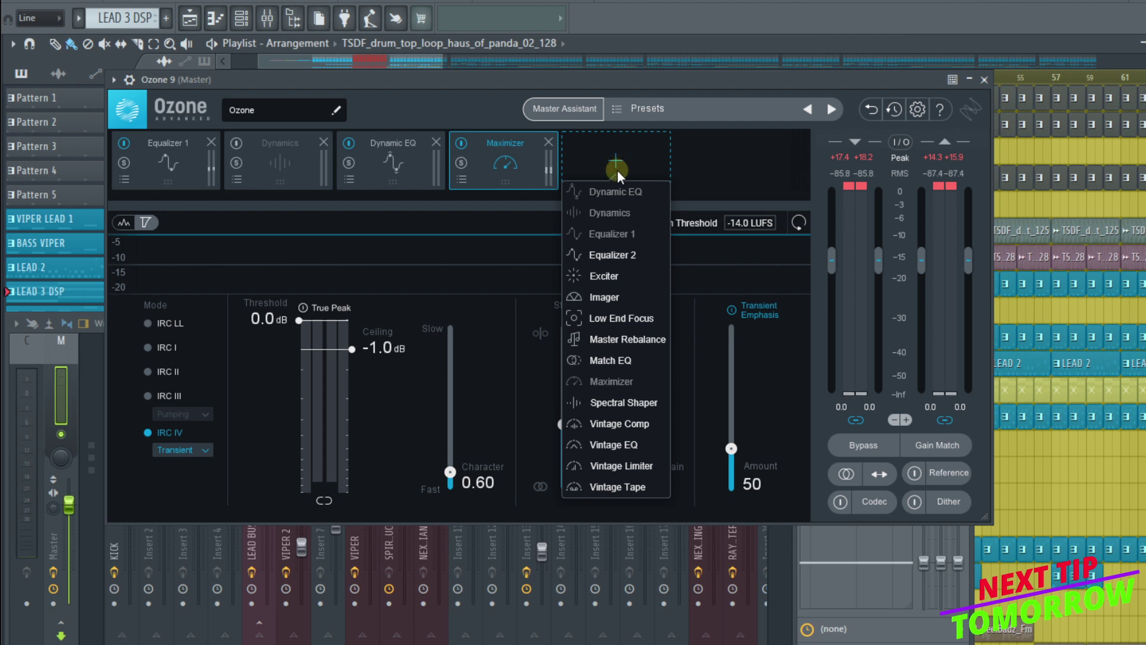
{"action": "left_click", "coordinate": [614, 296]}
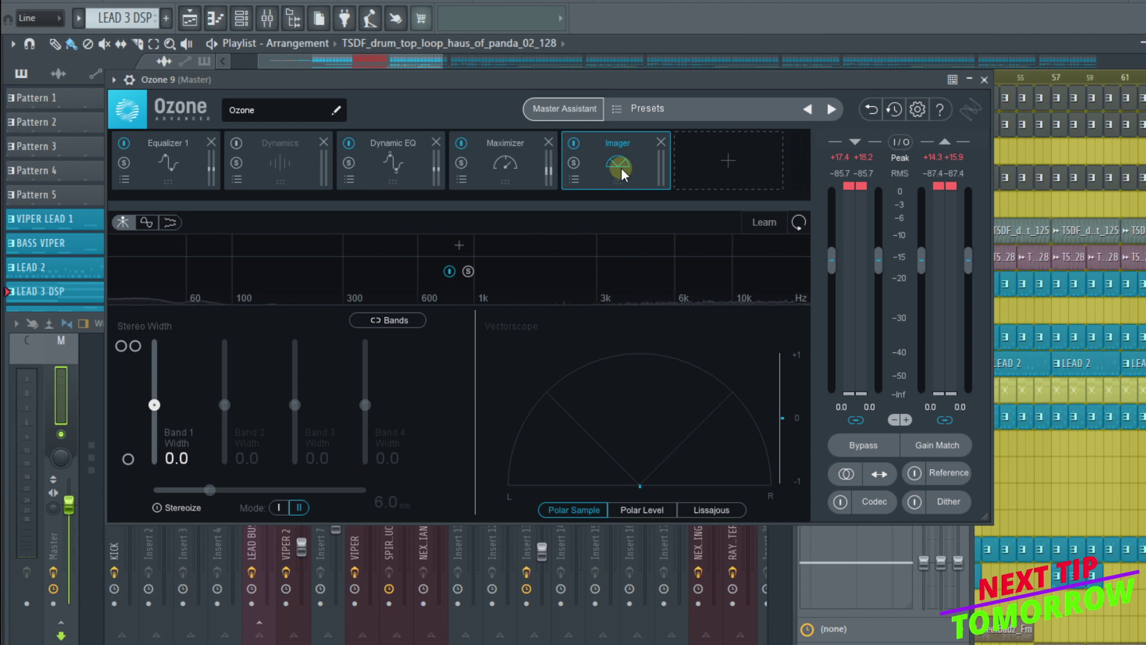
- Move the Imager ahead of the Maximizer and add a low band split near 200 Hz
{"action": "left_click_drag", "start_coordinate": [620, 167], "coordinate": [534, 158]}
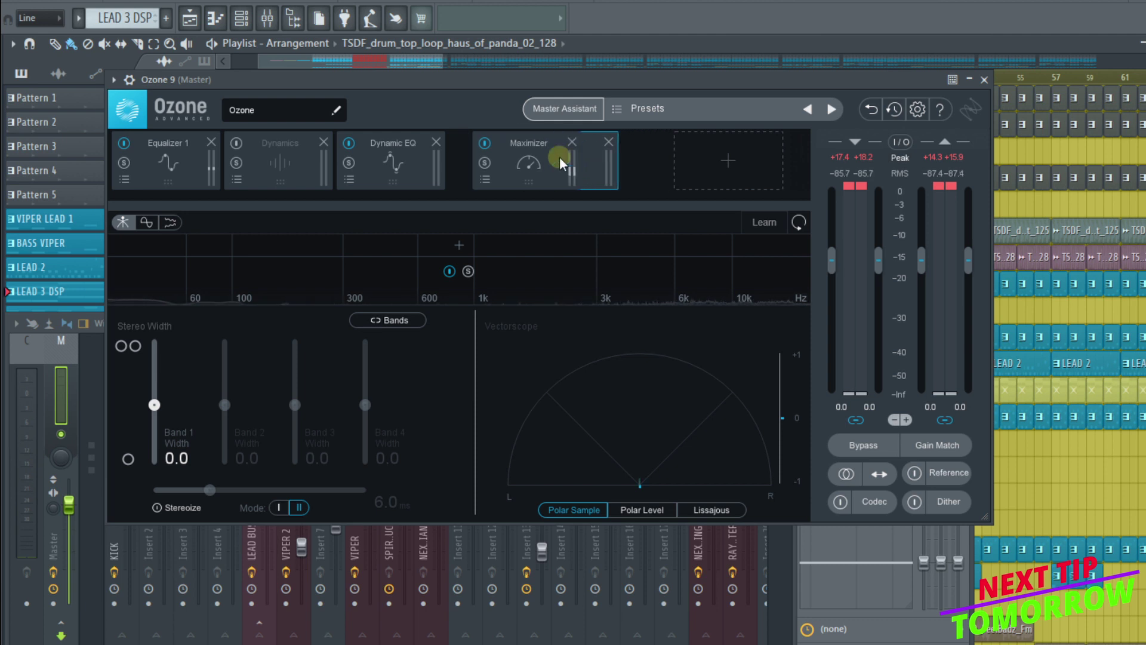
{"action": "left_click", "coordinate": [279, 243]}
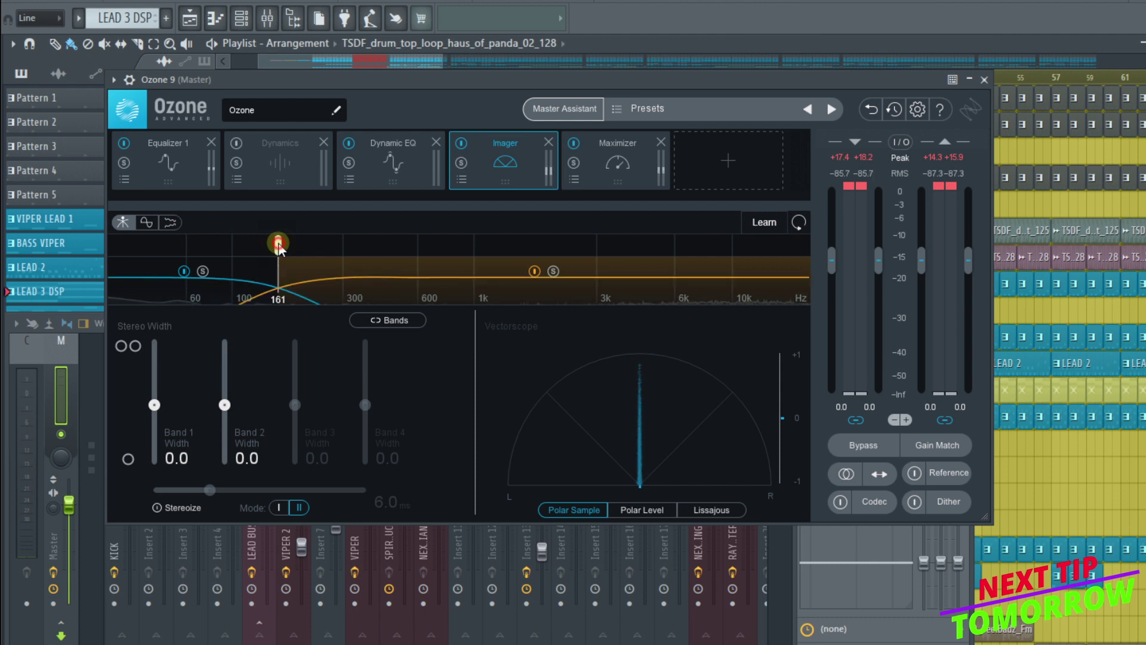
{"action": "left_click_drag", "start_coordinate": [279, 243], "coordinate": [296, 243]}
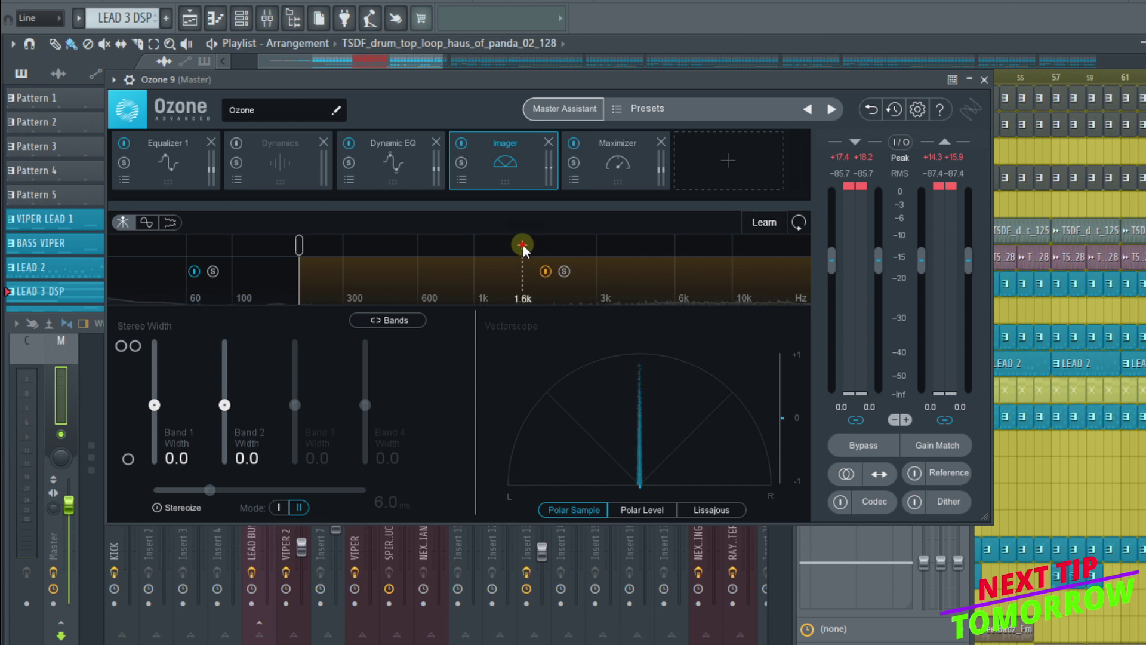
- Add two more band splits, one at about 2.5 kHz and a top one near 10.5 kHz
{"action": "left_click", "coordinate": [523, 247]}
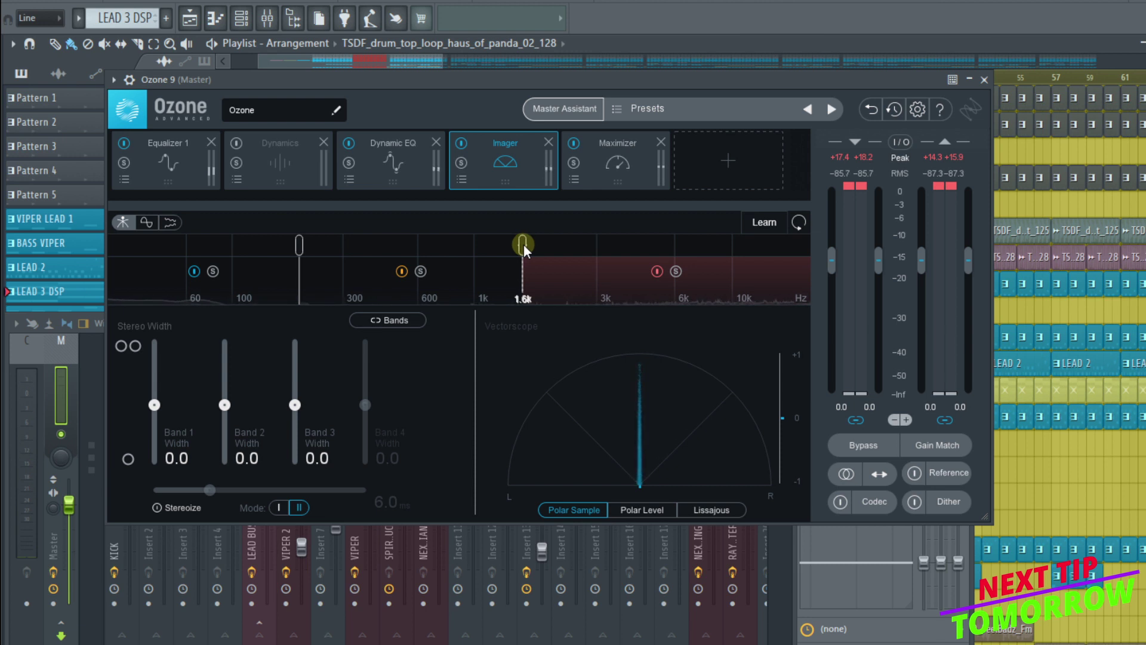
{"action": "left_click_drag", "start_coordinate": [522, 244], "coordinate": [582, 242]}
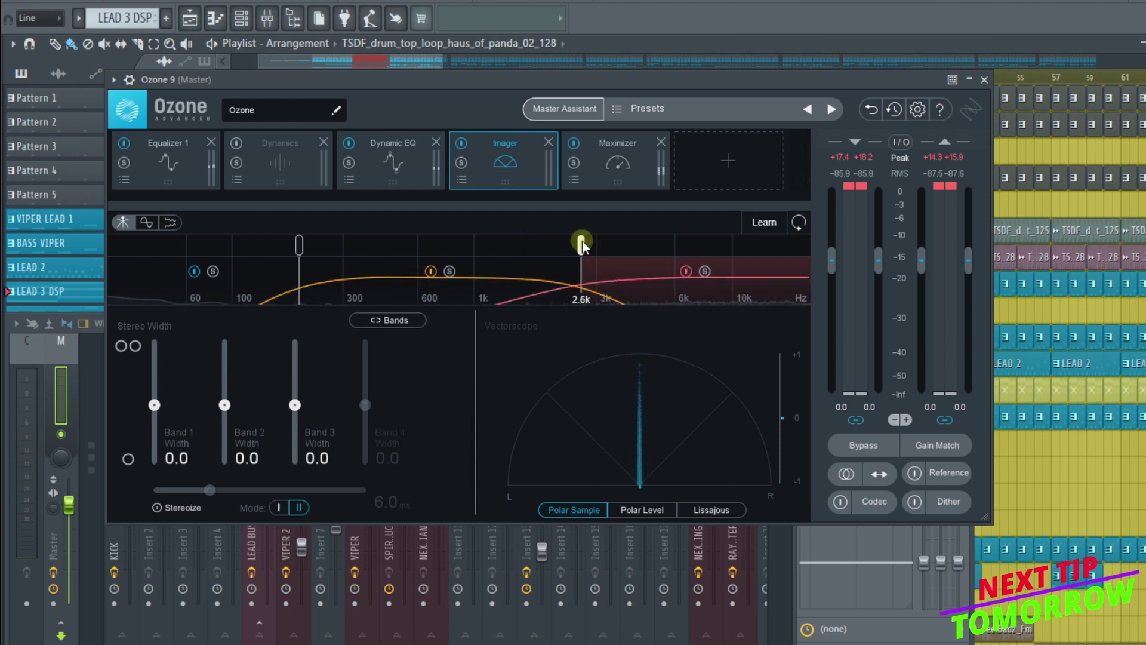
{"action": "left_click_drag", "start_coordinate": [582, 242], "coordinate": [579, 241]}
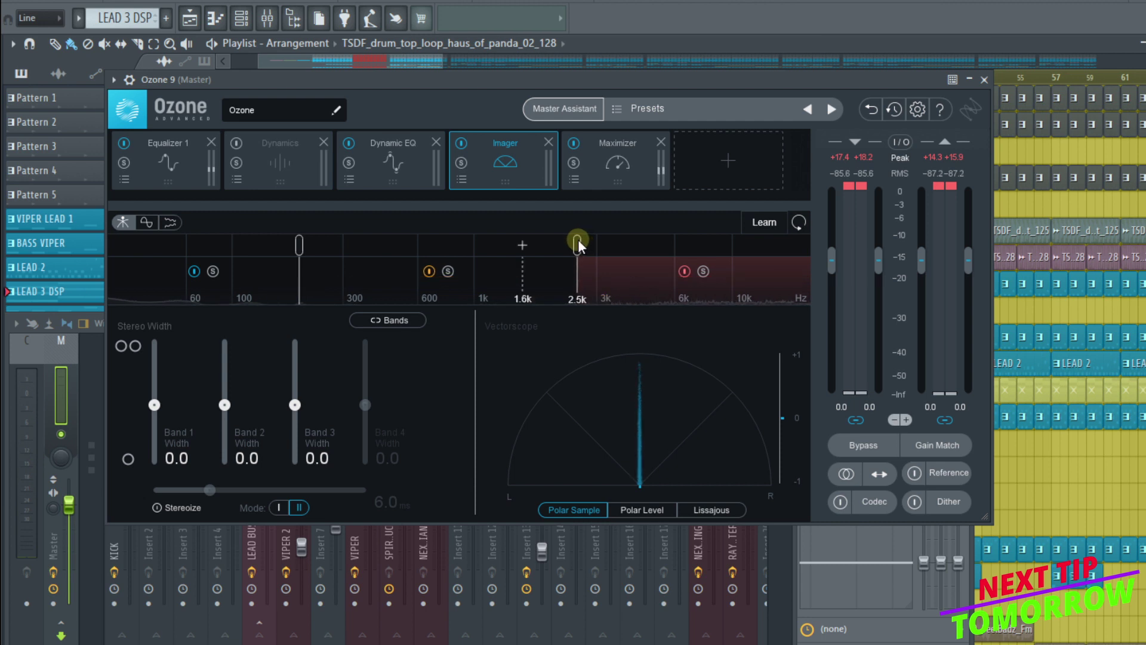
{"action": "left_click", "coordinate": [714, 245]}
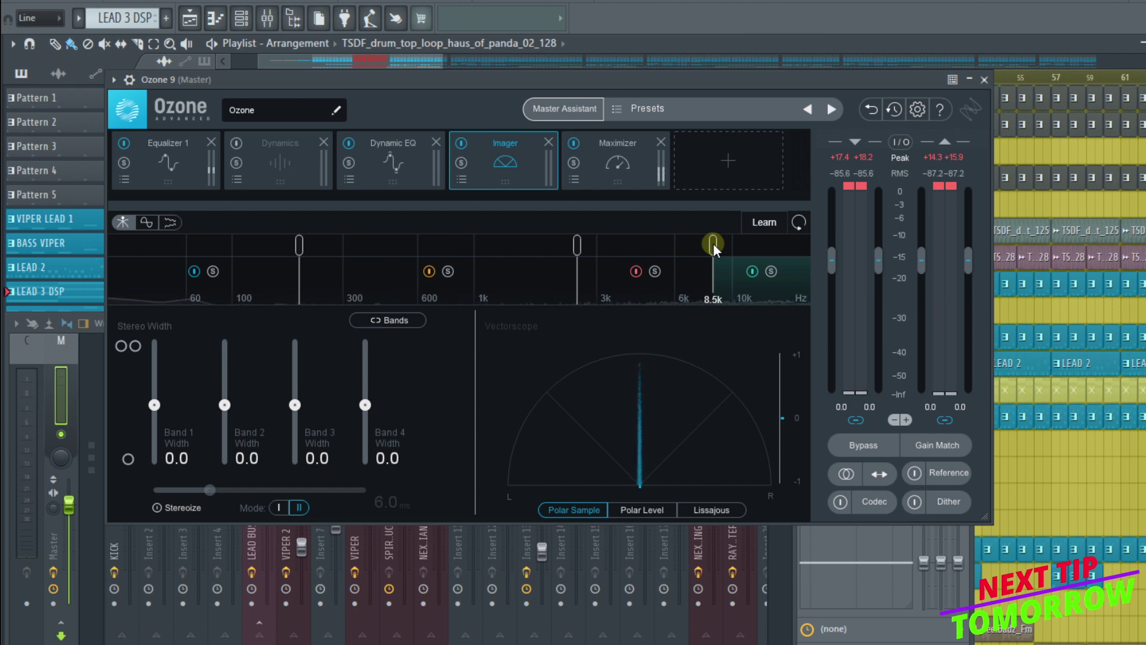
{"action": "left_click_drag", "start_coordinate": [713, 247], "coordinate": [754, 249]}
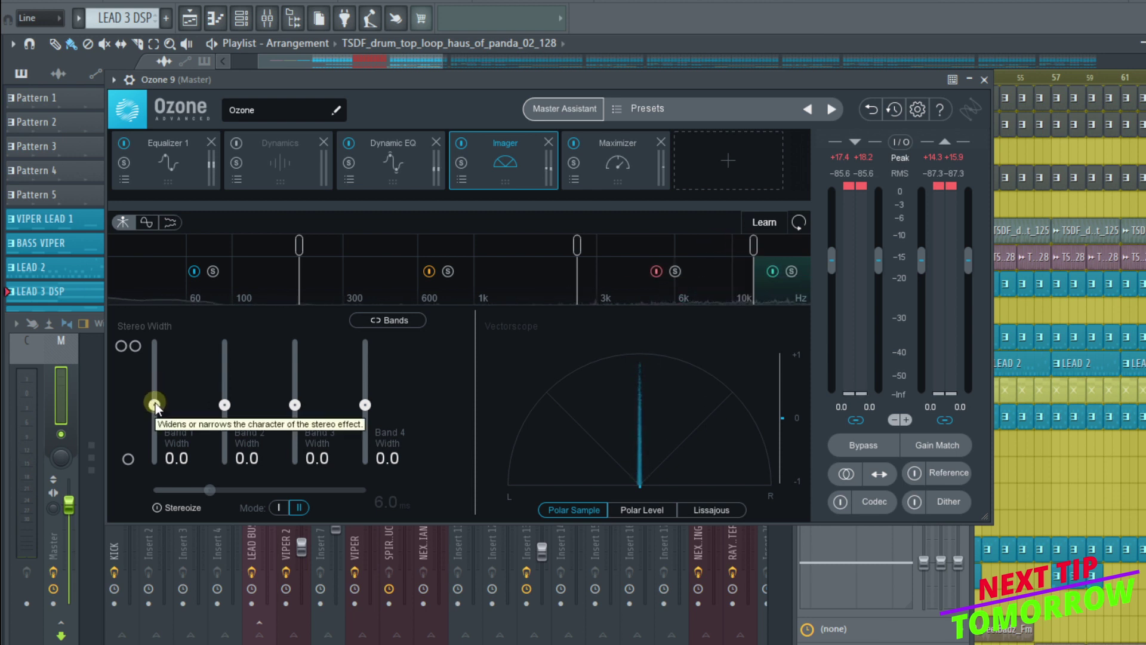
- Set band 1 width to -40.5 and band 4 width to 48.1, and enable Stereoize
{"action": "left_click_drag", "start_coordinate": [156, 405], "coordinate": [152, 430]}
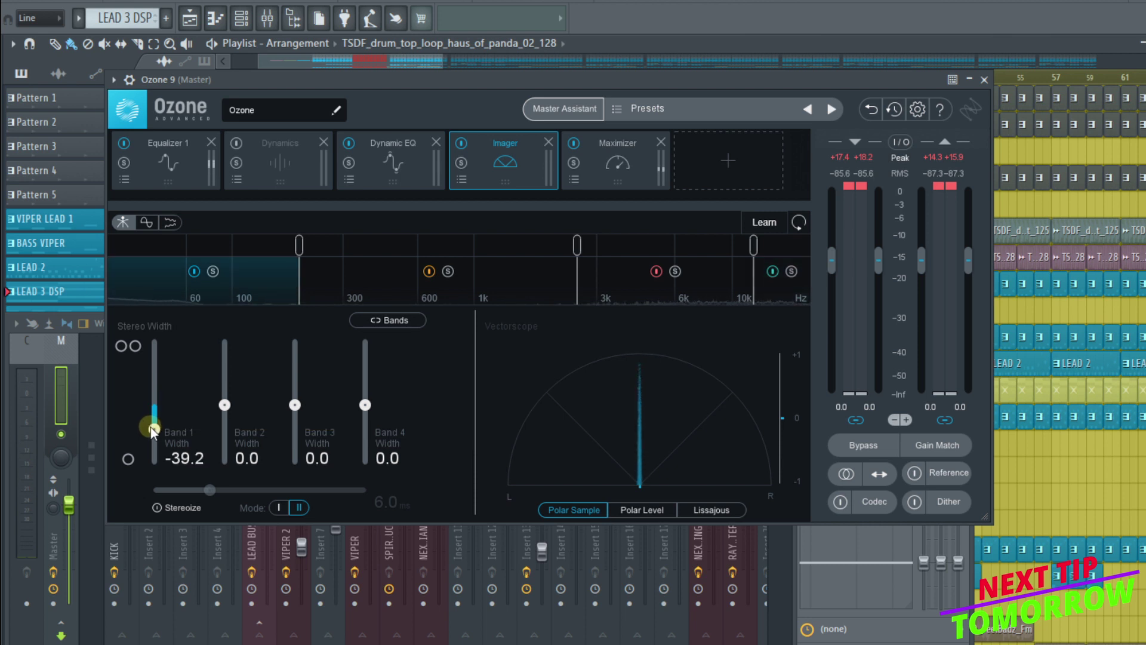
{"action": "left_click_drag", "start_coordinate": [152, 430], "coordinate": [152, 432]}
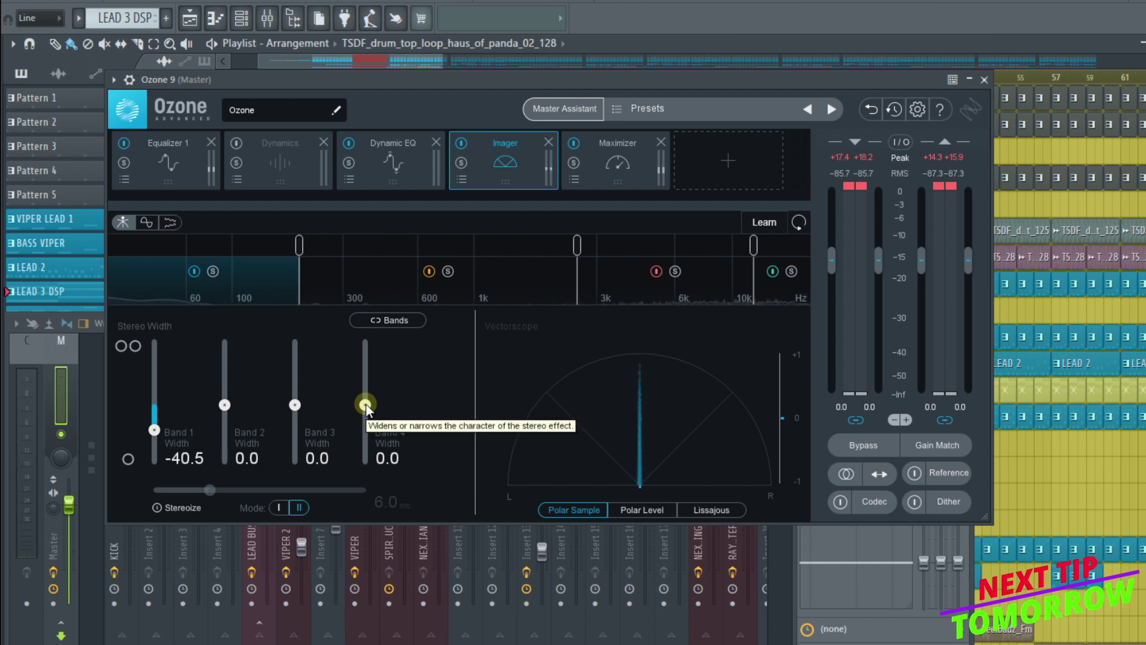
{"action": "left_click_drag", "start_coordinate": [367, 404], "coordinate": [373, 374]}
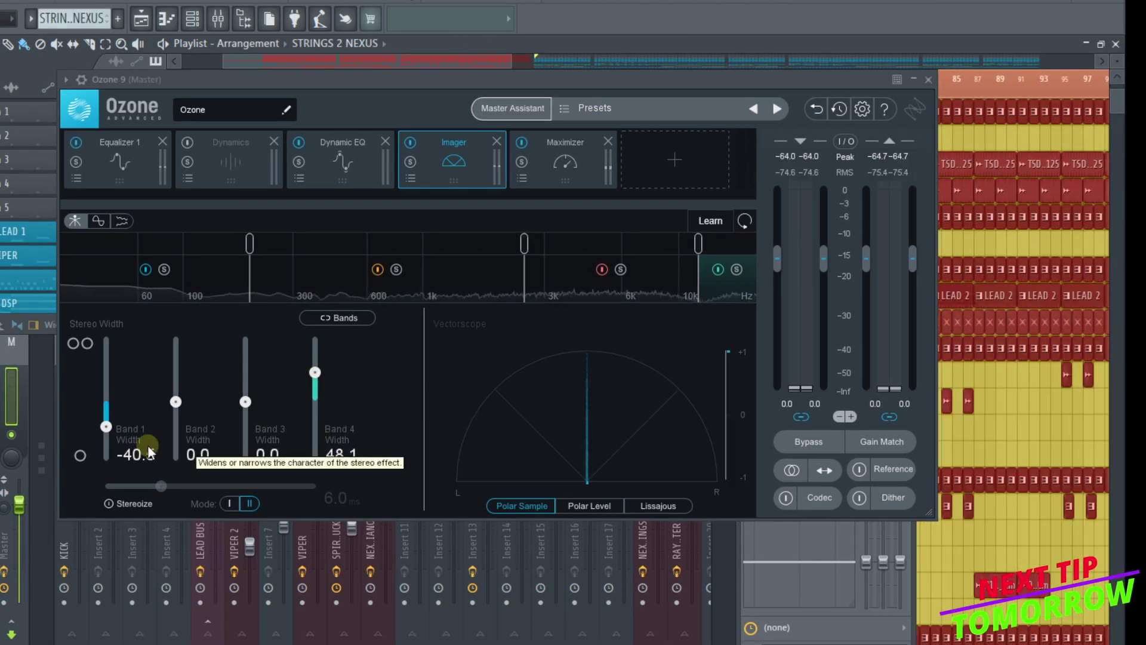
{"action": "left_click", "coordinate": [108, 503]}
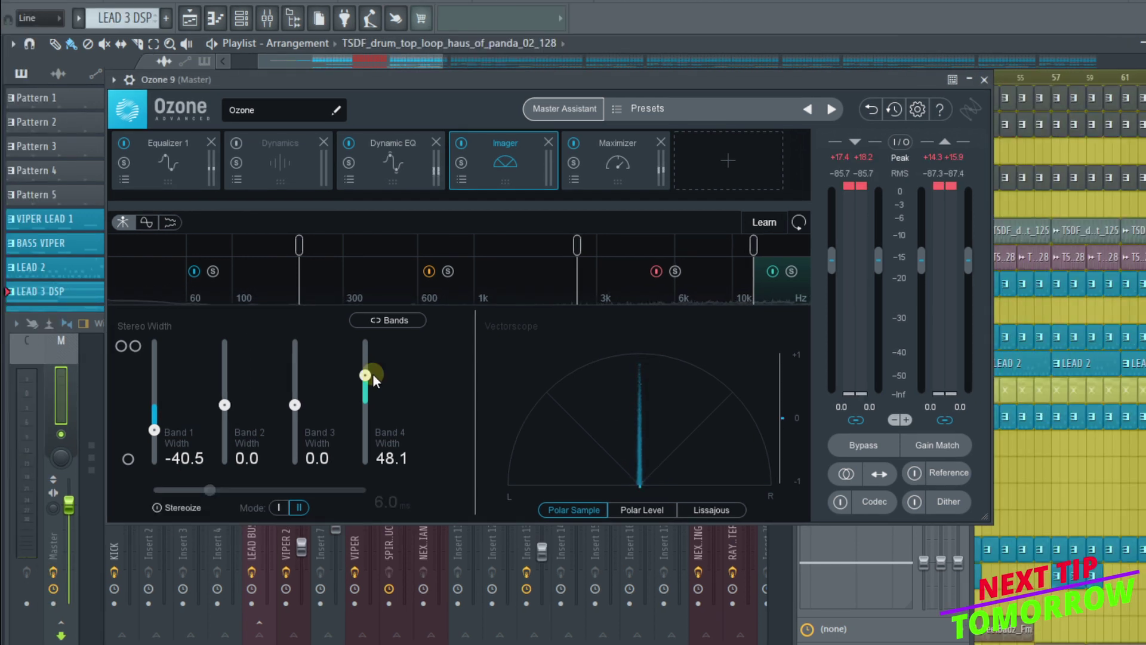
- Enable True Peak in the Maximizer module and close the Ozone 9 window
{"action": "left_click", "coordinate": [618, 163]}
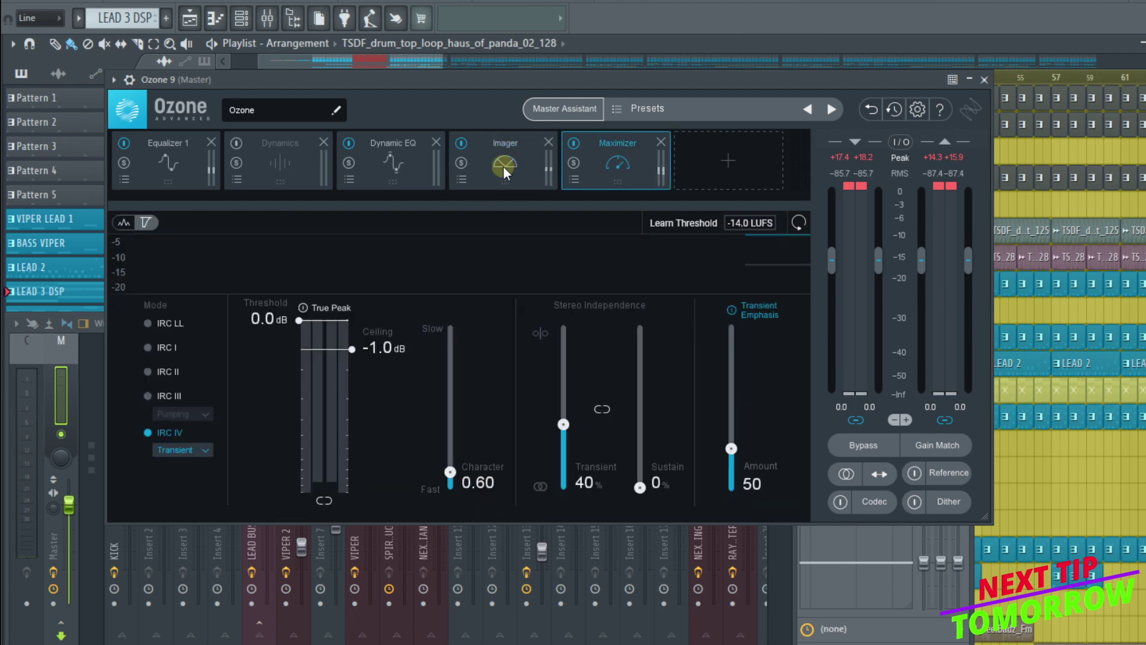
{"action": "left_click", "coordinate": [304, 307]}
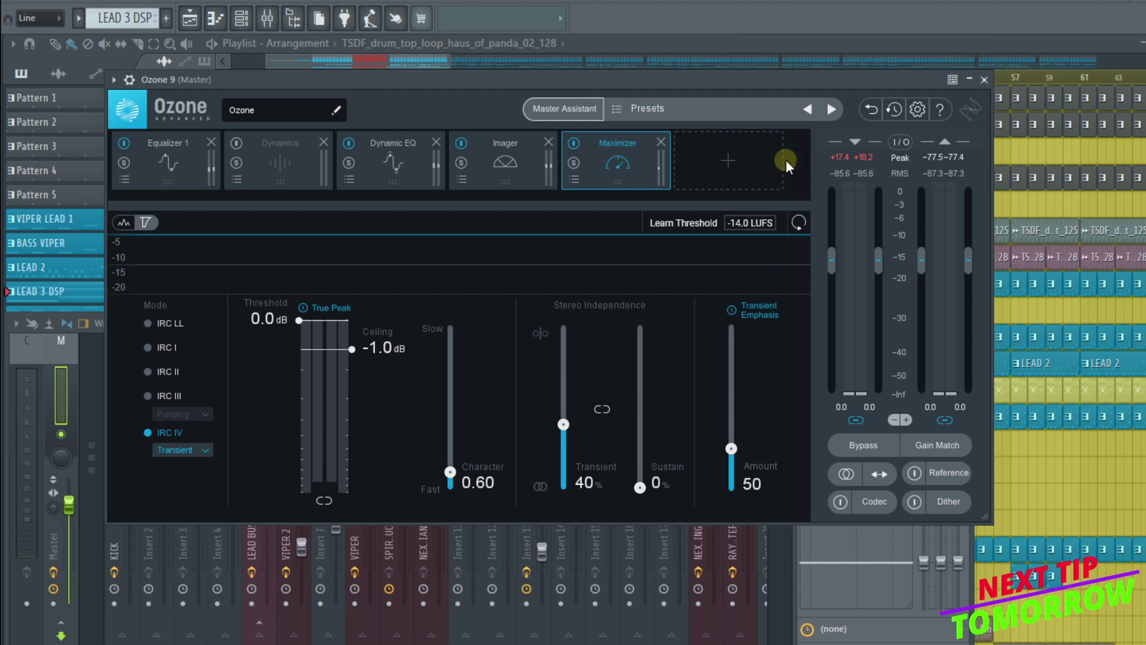
{"action": "left_click", "coordinate": [986, 80]}
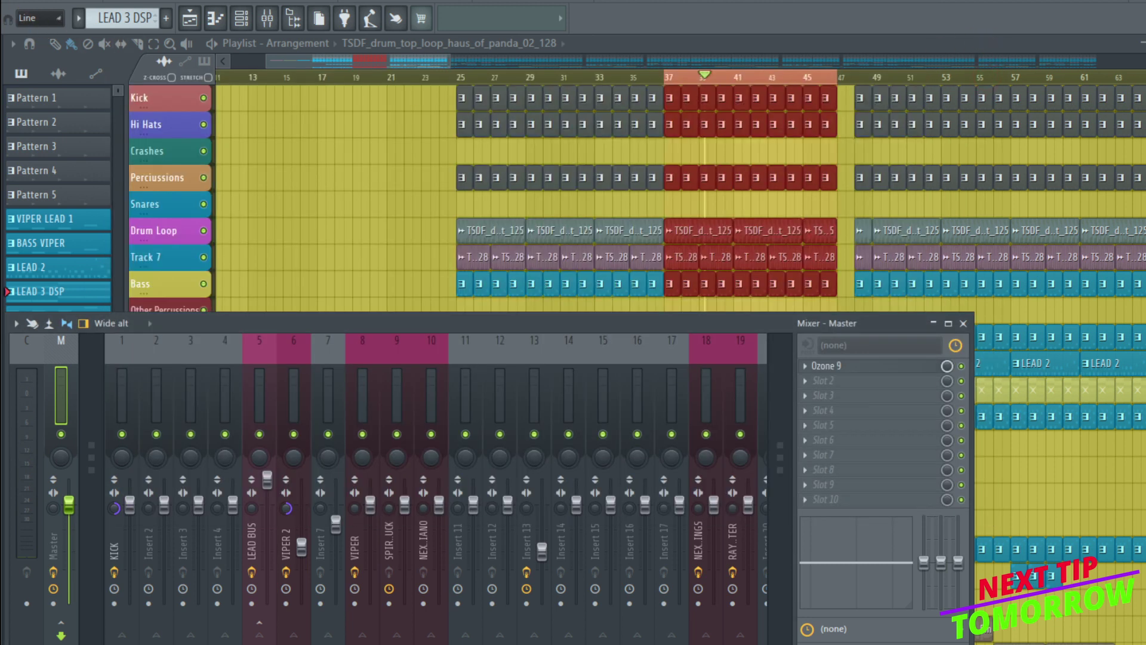
- Play the bar 37–47 loop through the Ozone master chain and watch the mixer meters
{"action": "key", "text": "space"}
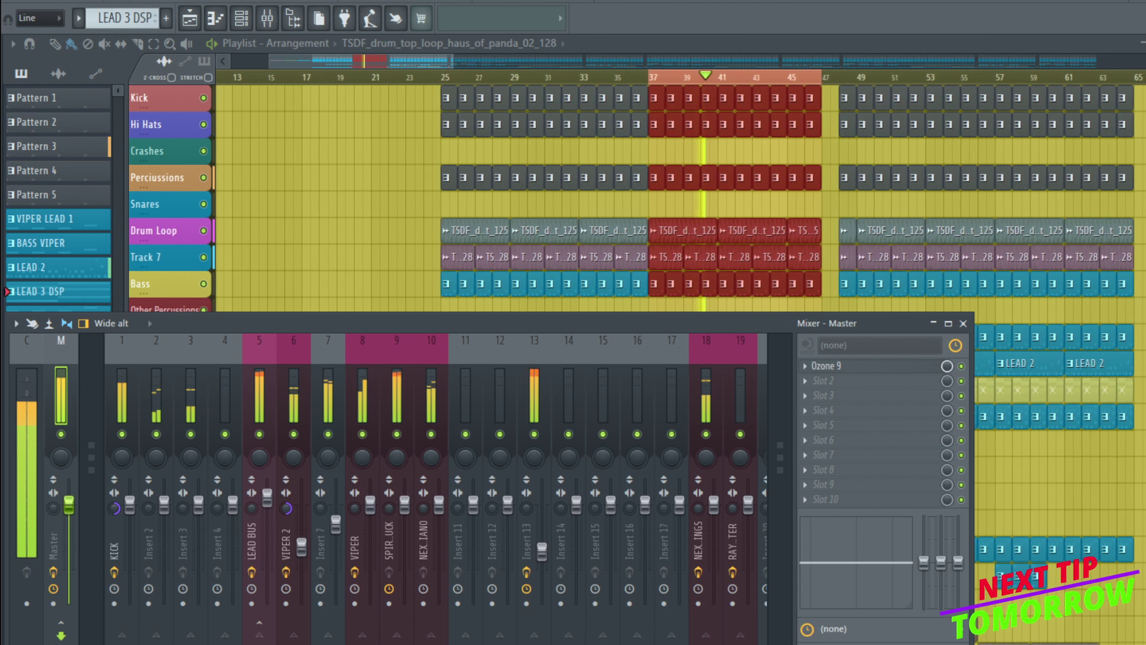